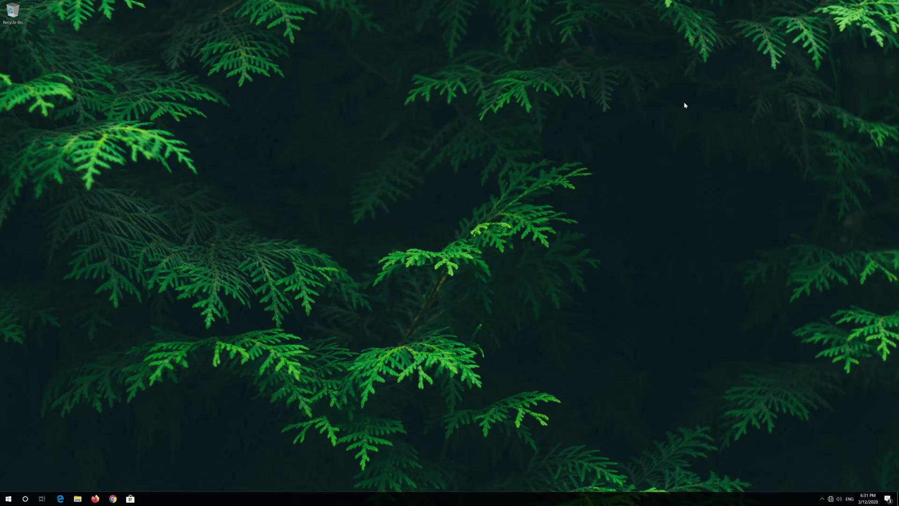
# Open Settings from the Start menu and go to Update & Security's Windows Update page
pyautogui.press('super')
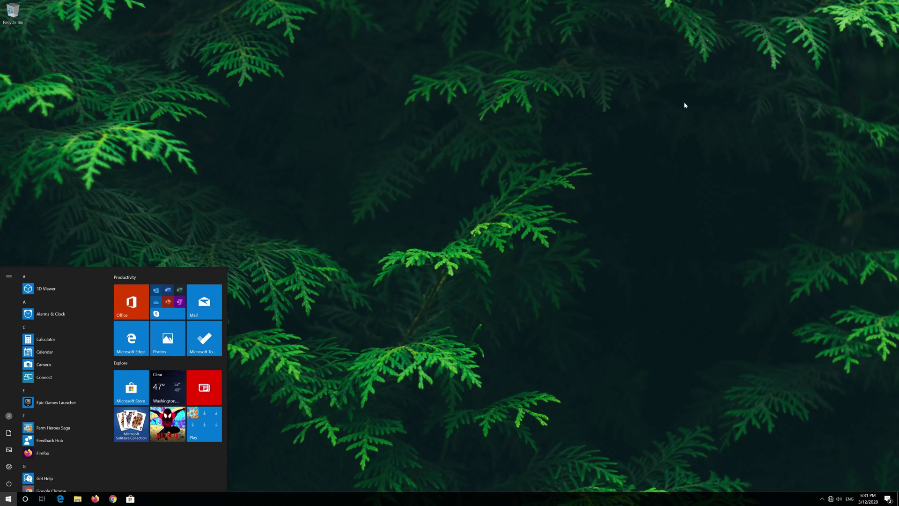
pyautogui.moveTo(20, 468)
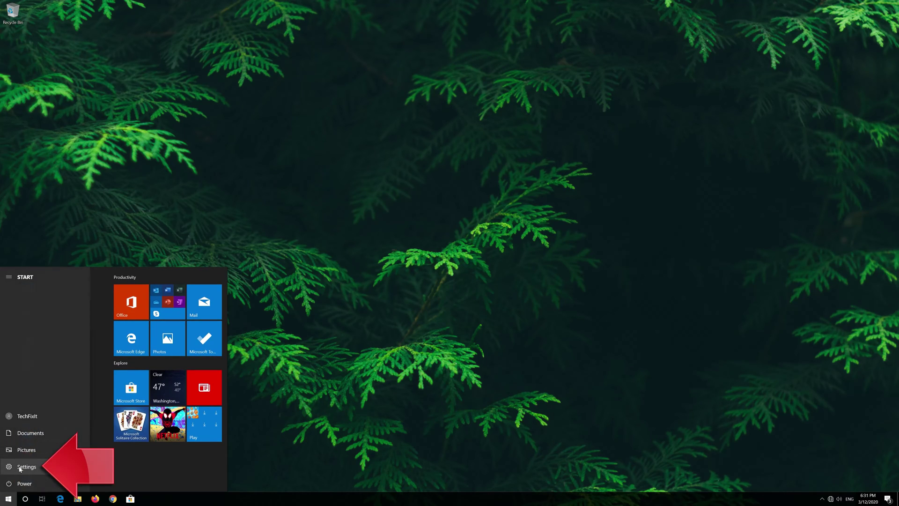
pyautogui.click(62, 469)
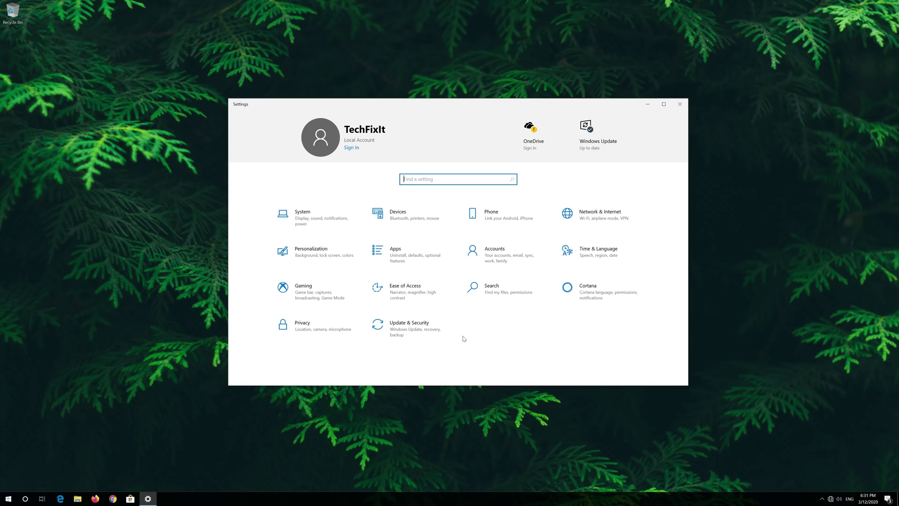
pyautogui.click(400, 334)
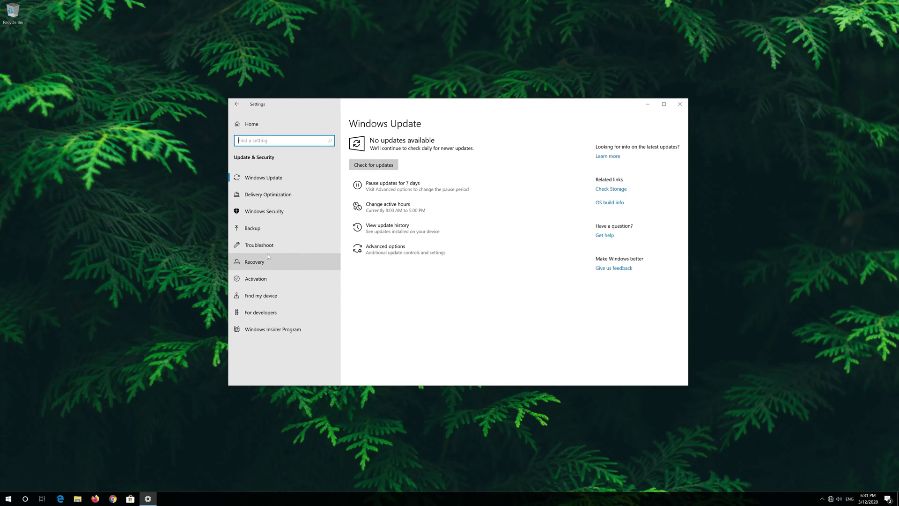
# Run the Internet Connections troubleshooter from the Troubleshoot page
pyautogui.click(291, 245)
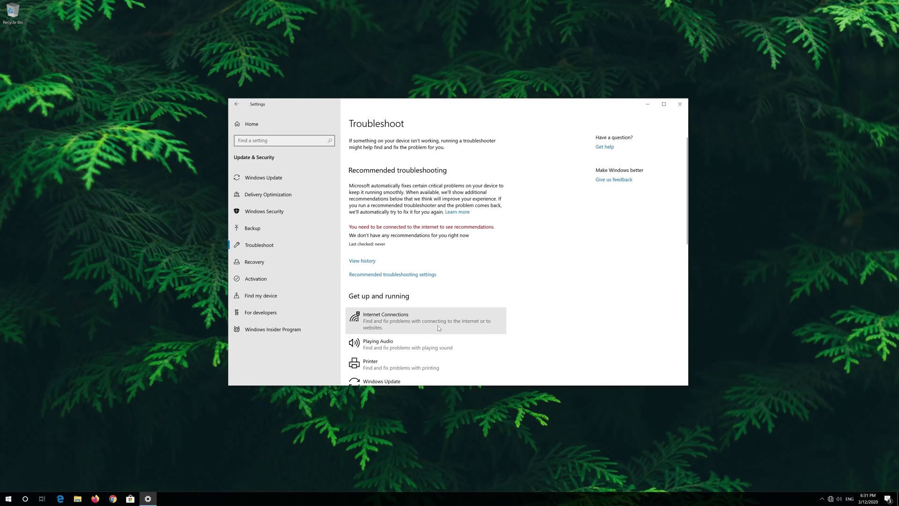
pyautogui.click(423, 324)
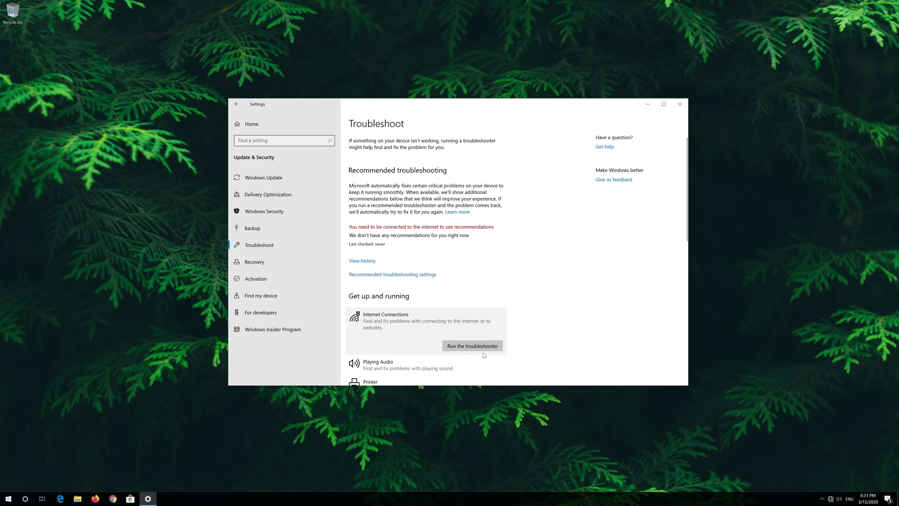
pyautogui.click(477, 342)
pyautogui.click(468, 344)
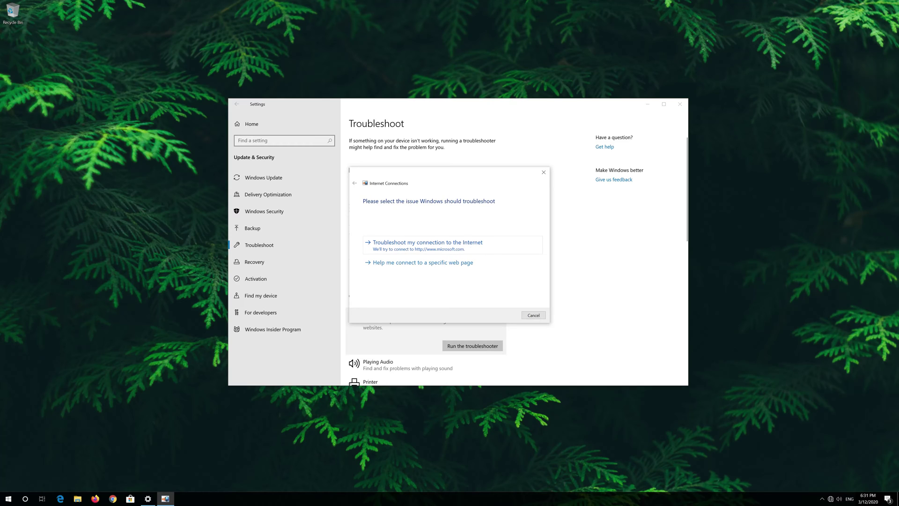
# Troubleshoot the Internet connection, apply admin repairs for the disabled Ethernet adapter, then close troubleshooter and Settings
pyautogui.click(465, 248)
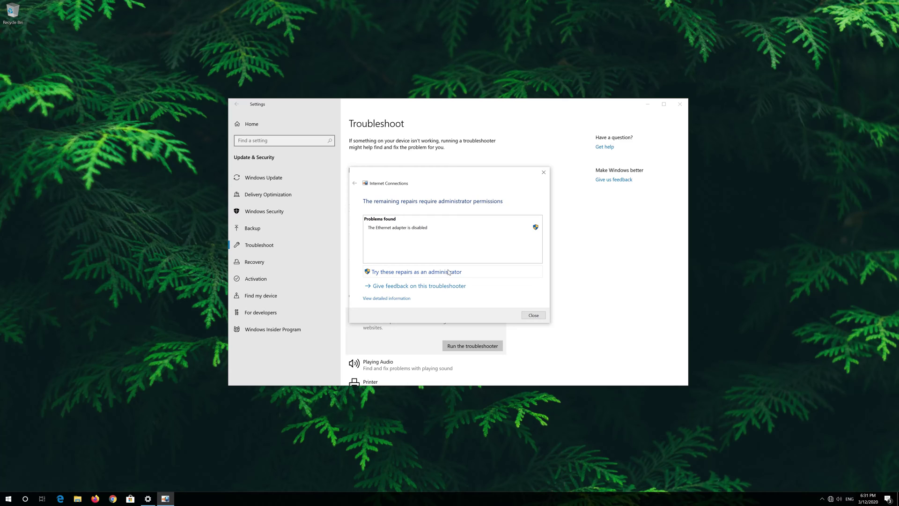
pyautogui.click(448, 272)
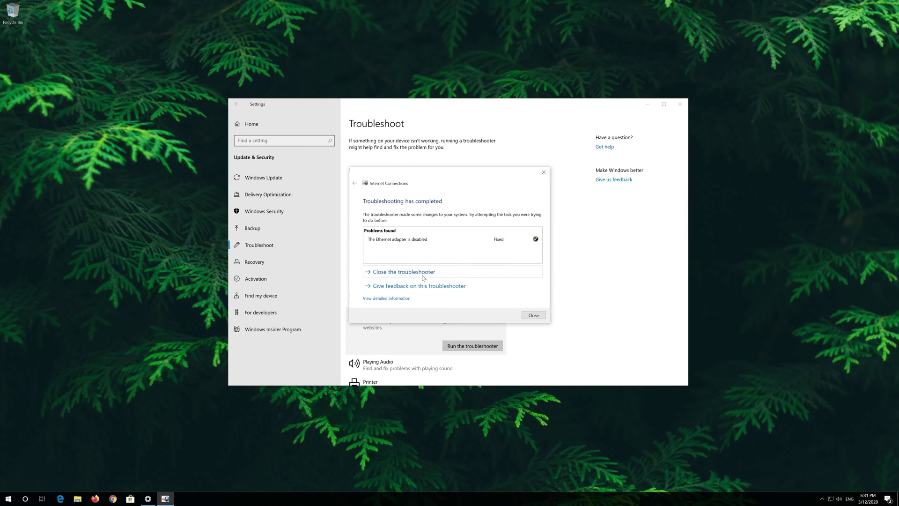
pyautogui.click(448, 274)
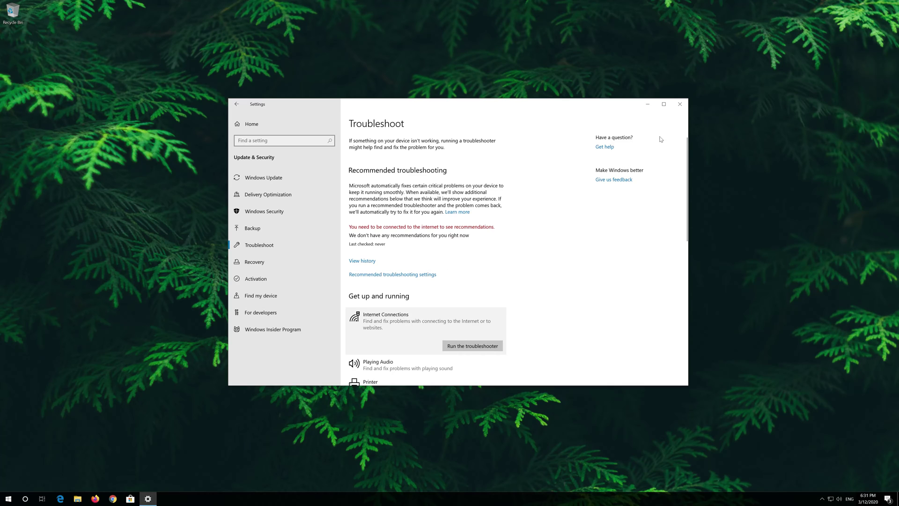
pyautogui.click(679, 104)
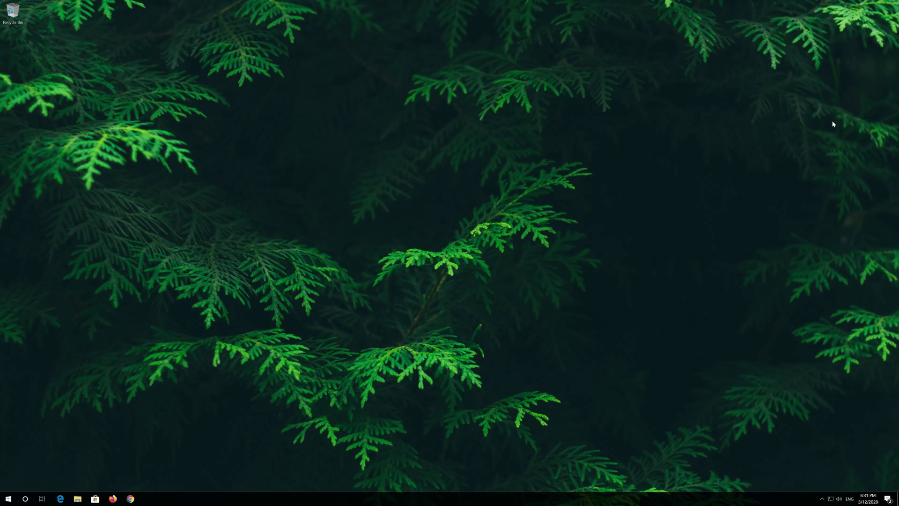
# Launch Command Prompt as administrator from a 'cmd' Start search and allow its changes
pyautogui.press('super')
pyautogui.write('cmd')
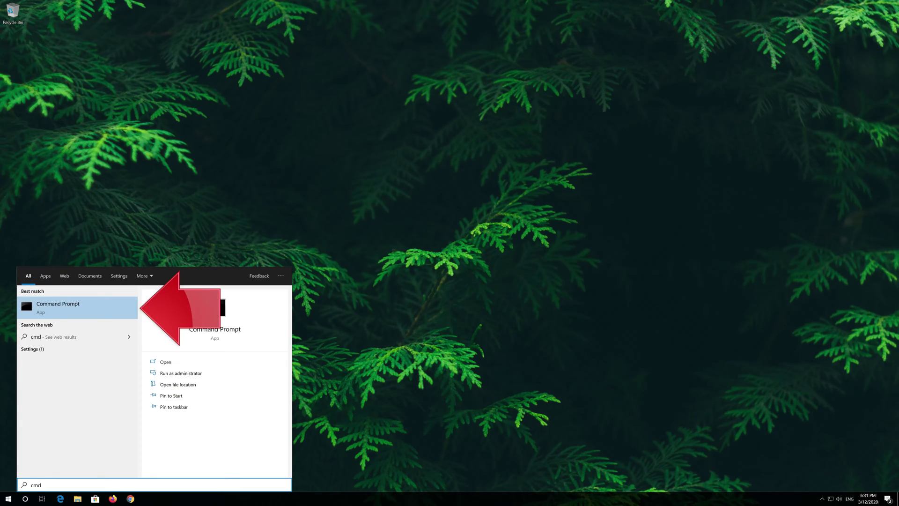
pyautogui.rightClick(91, 312)
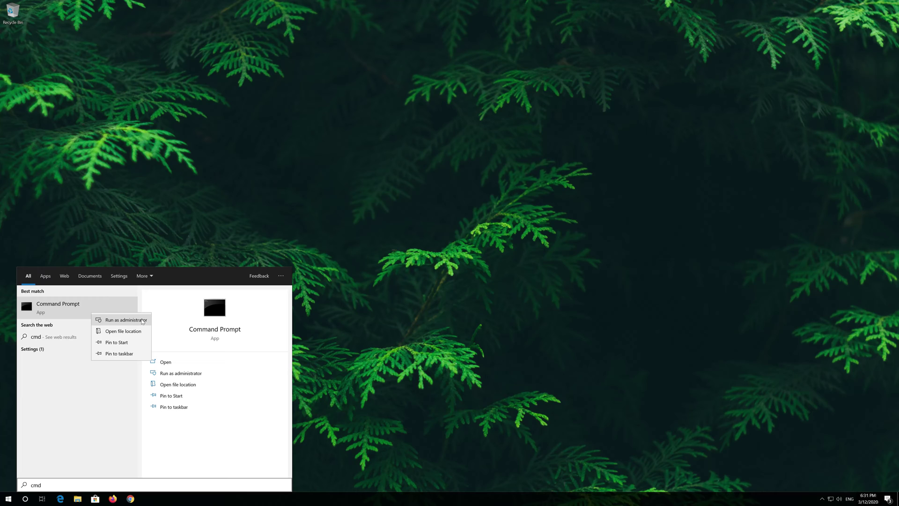
pyautogui.click(142, 322)
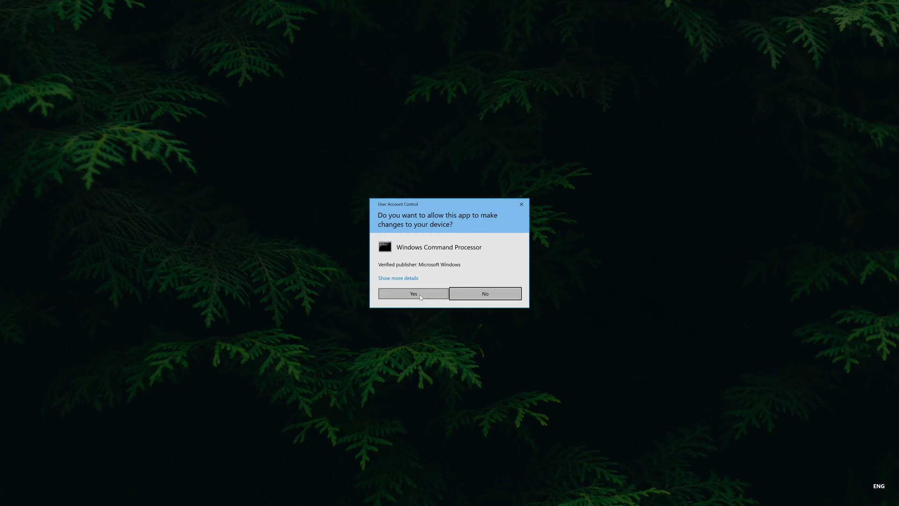
pyautogui.click(420, 296)
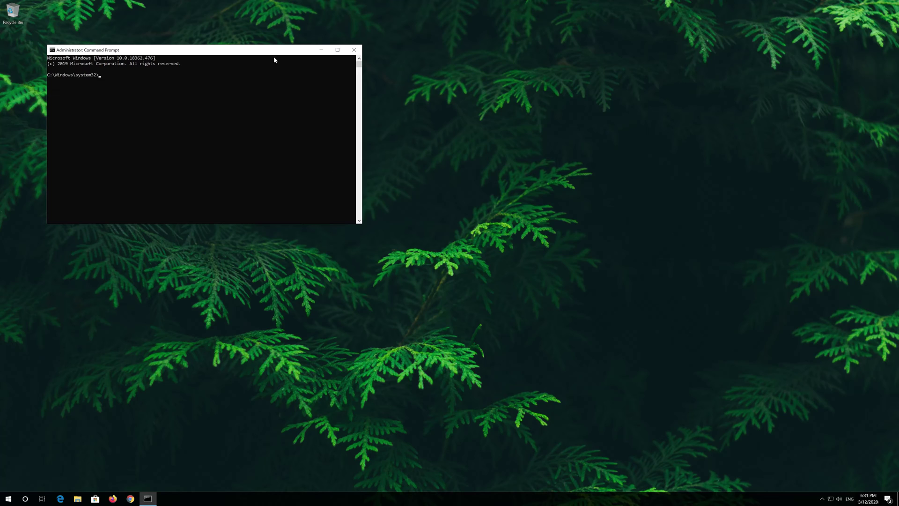
# Centre and enlarge the console, then run 'netsh int ip reset C:\resetlog.txt'
pyautogui.moveTo(272, 51); pyautogui.dragTo(480, 146)
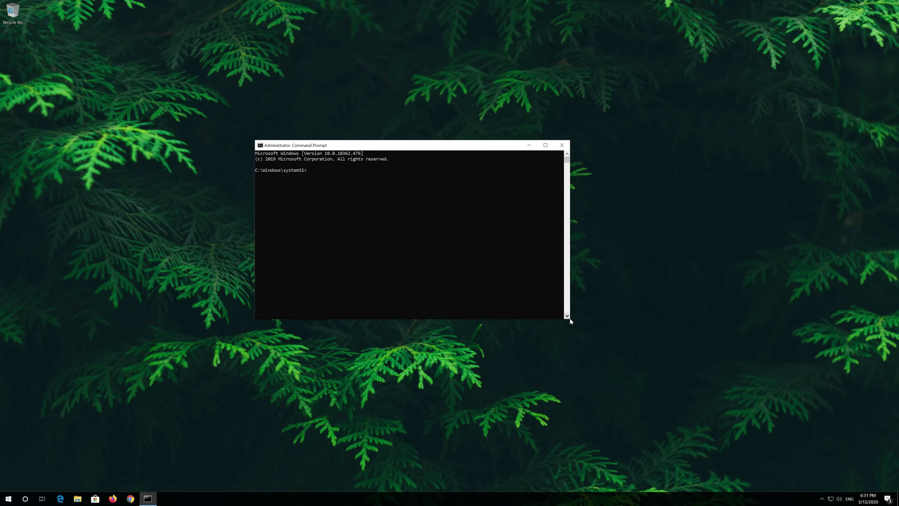
pyautogui.moveTo(571, 319); pyautogui.dragTo(624, 338)
pyautogui.moveTo(493, 148); pyautogui.dragTo(502, 137)
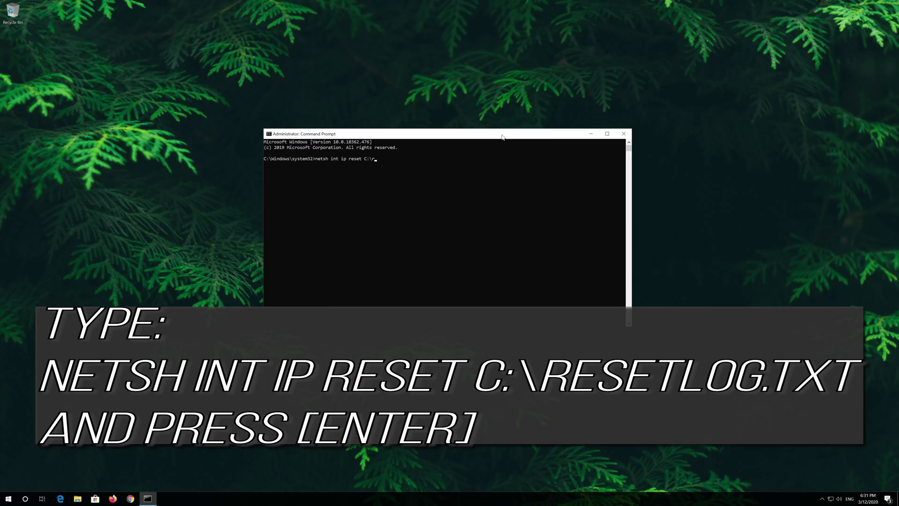
pyautogui.write('et')
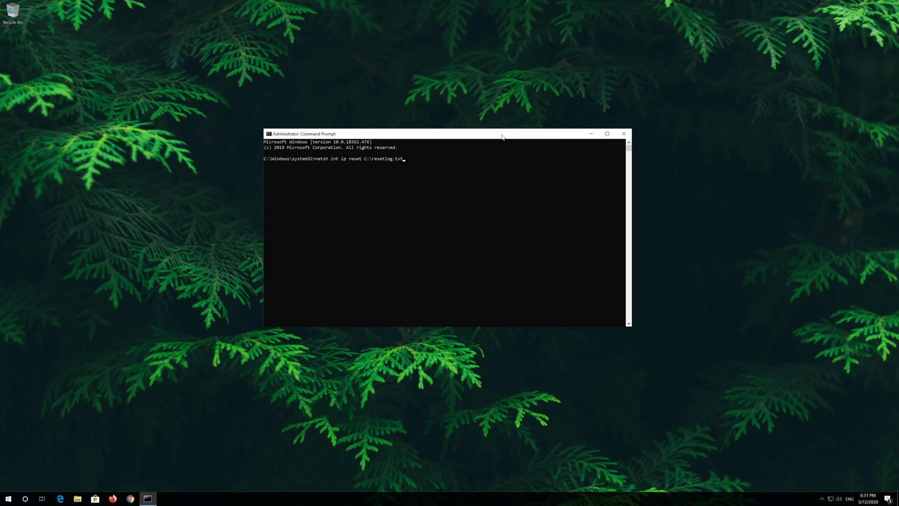
pyautogui.write('log.txt')
pyautogui.press('Return')
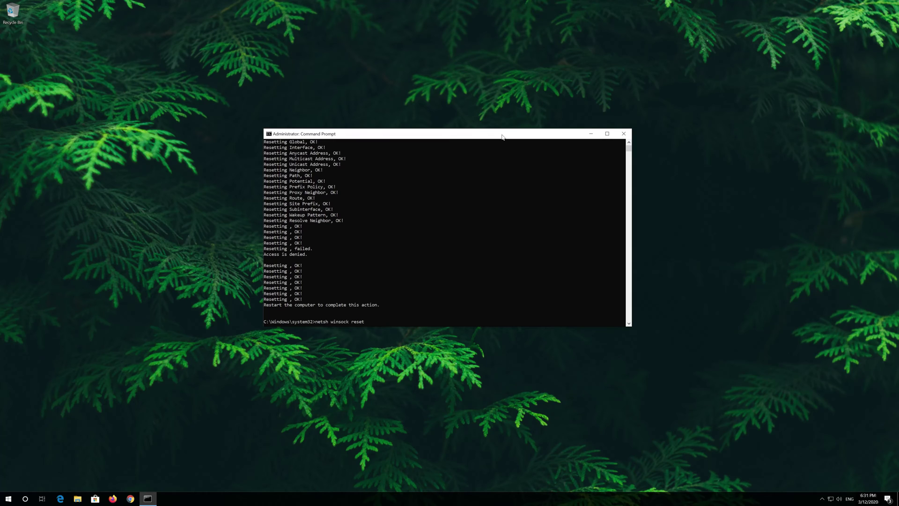
# Run 'netsh winsock reset' and 'ipconfig /flushdns', then exit Command Prompt
pyautogui.press('Return')
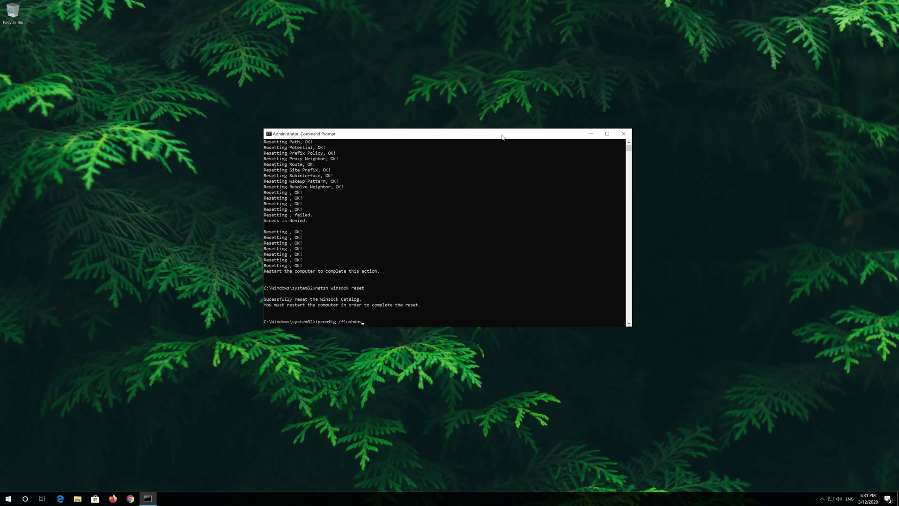
pyautogui.press('Return')
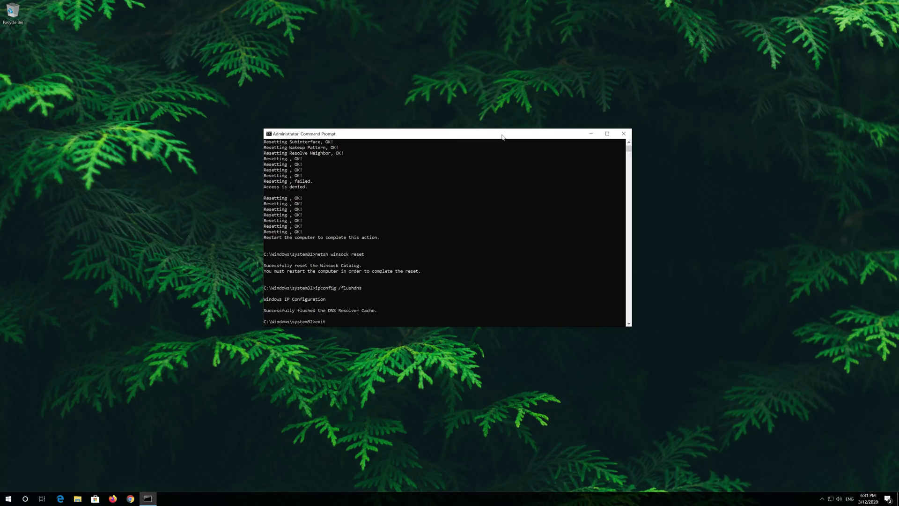
pyautogui.press('Return')
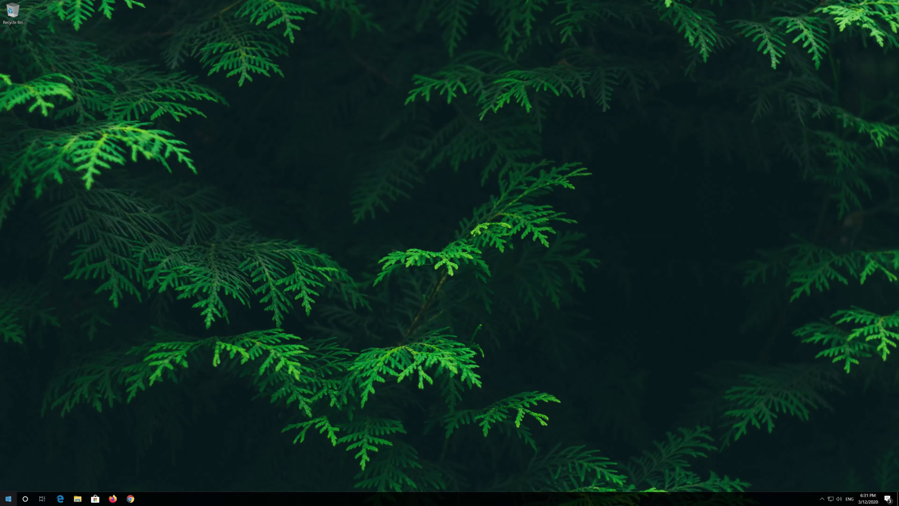
# Search 'recovery option' in Start, open Recovery settings, and restart into advanced startup
pyautogui.click(4, 496)
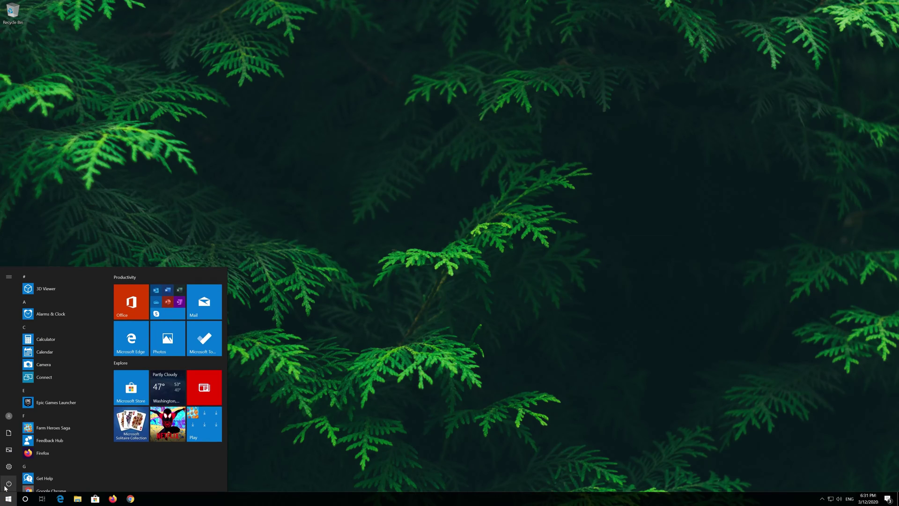
pyautogui.click(6, 485)
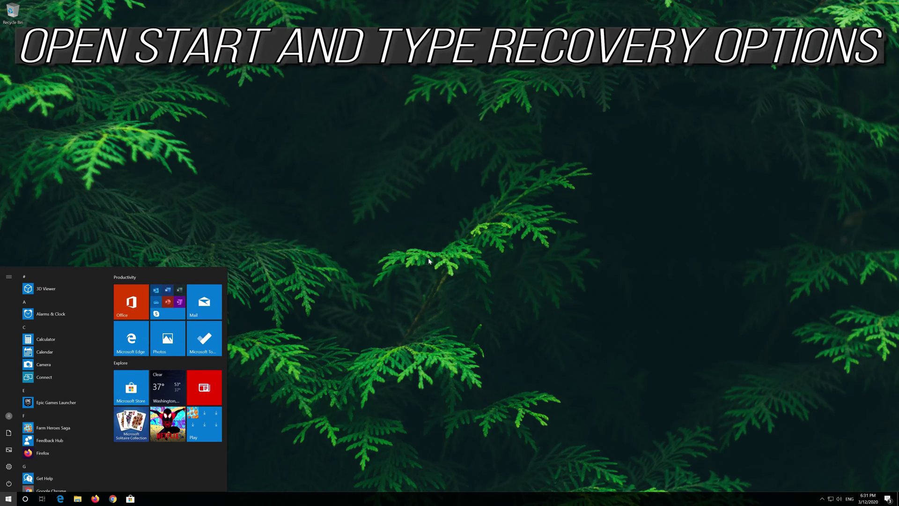
pyautogui.write('recovery')
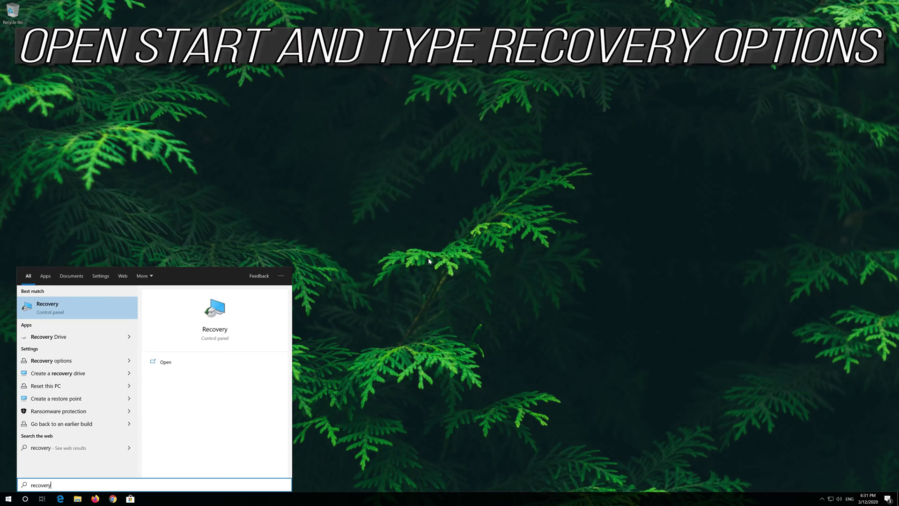
pyautogui.write(' option')
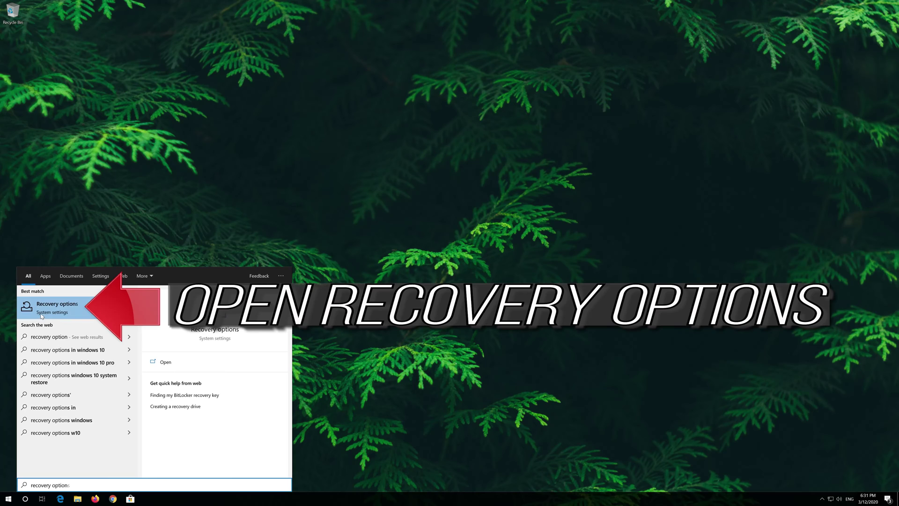
pyautogui.click(77, 310)
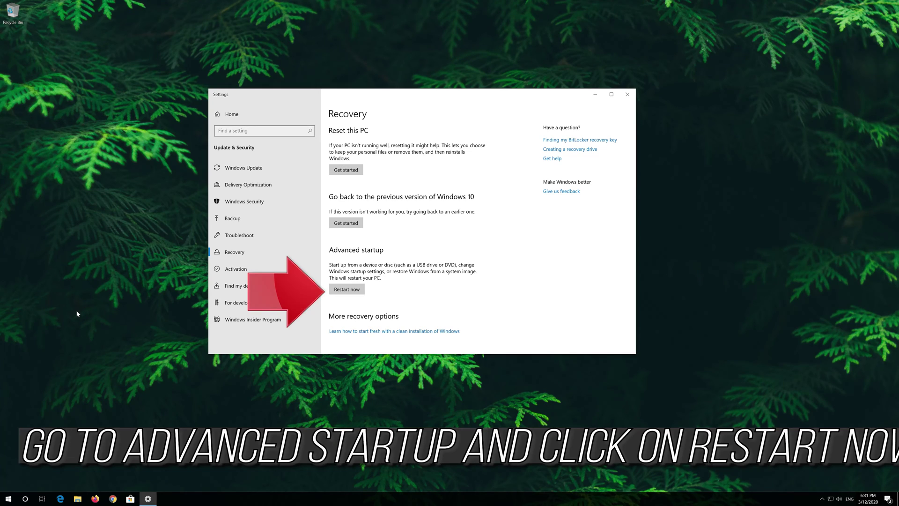
pyautogui.click(348, 290)
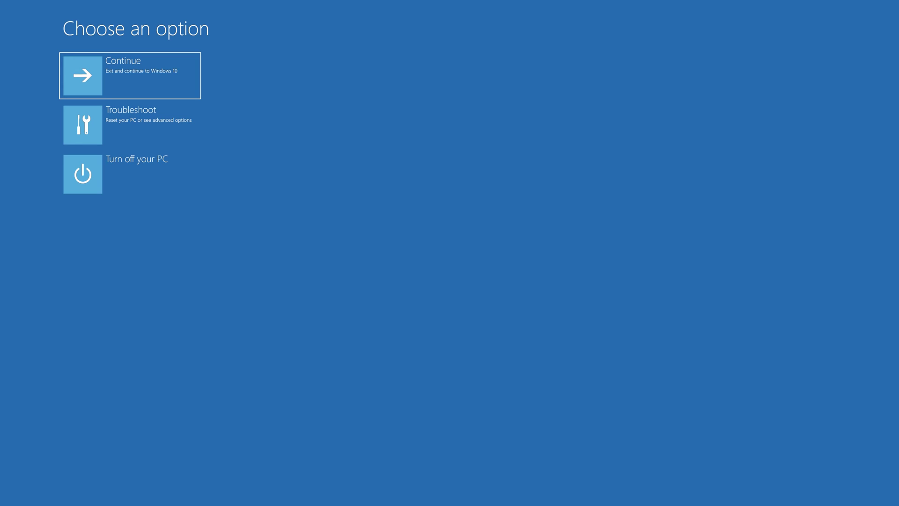
# Go through Troubleshoot > Advanced options > System Restore and pick the account
pyautogui.click(145, 128)
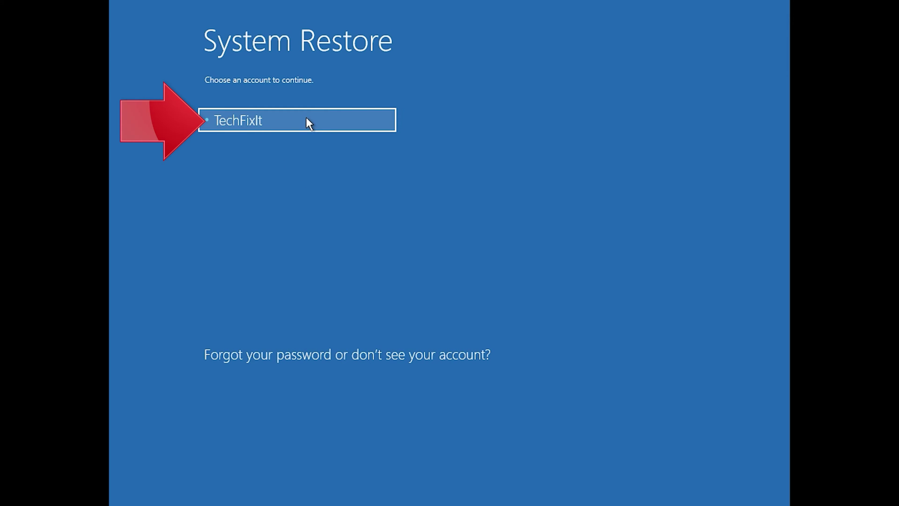
pyautogui.click(306, 121)
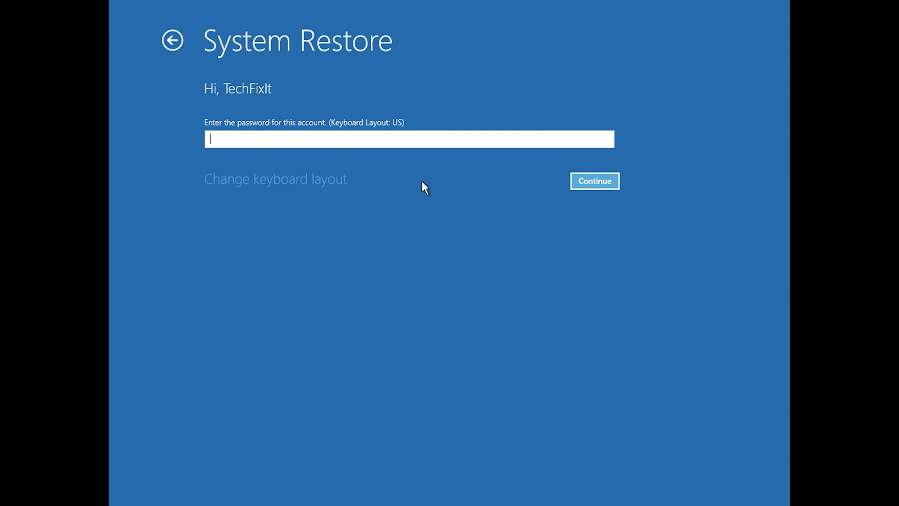
# Submit the account password to open the System Restore wizard
pyautogui.click(584, 180)
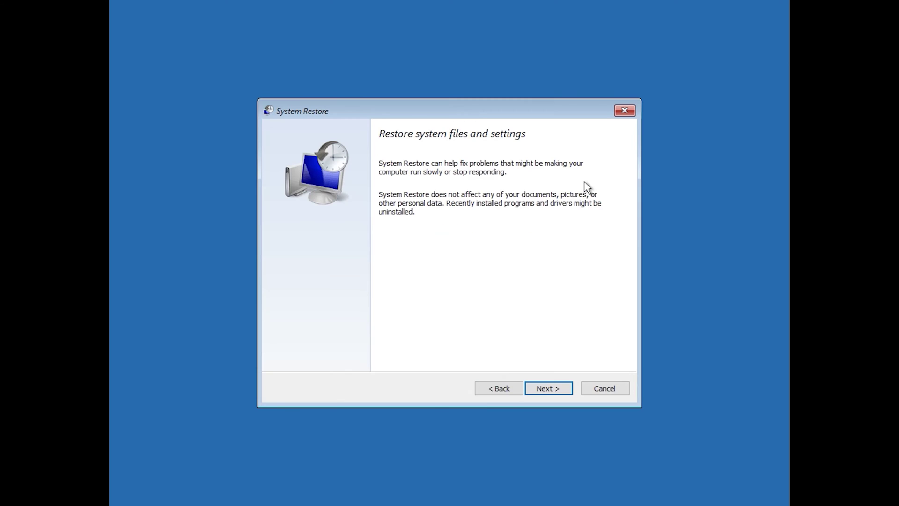
# Select the 1/10/2020 12:21:42 AM restore point, finish the wizard and confirm the restore
pyautogui.click(550, 390)
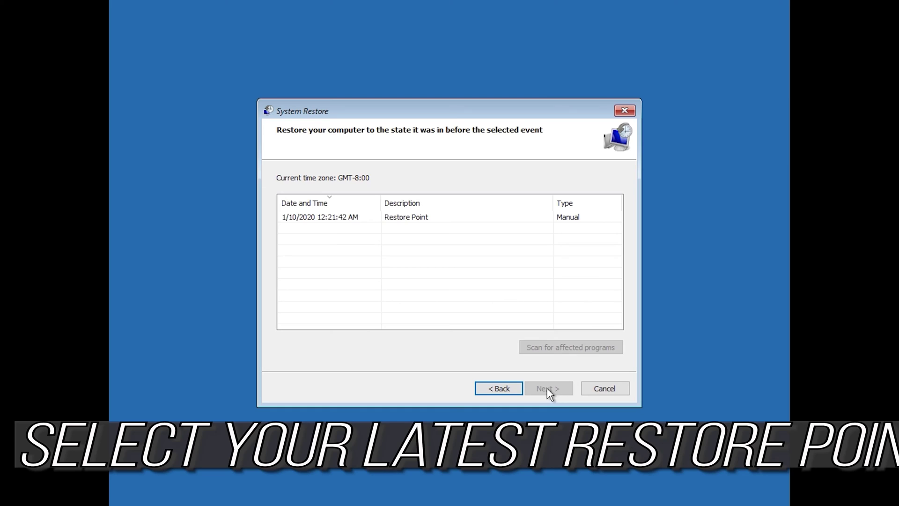
pyautogui.click(324, 222)
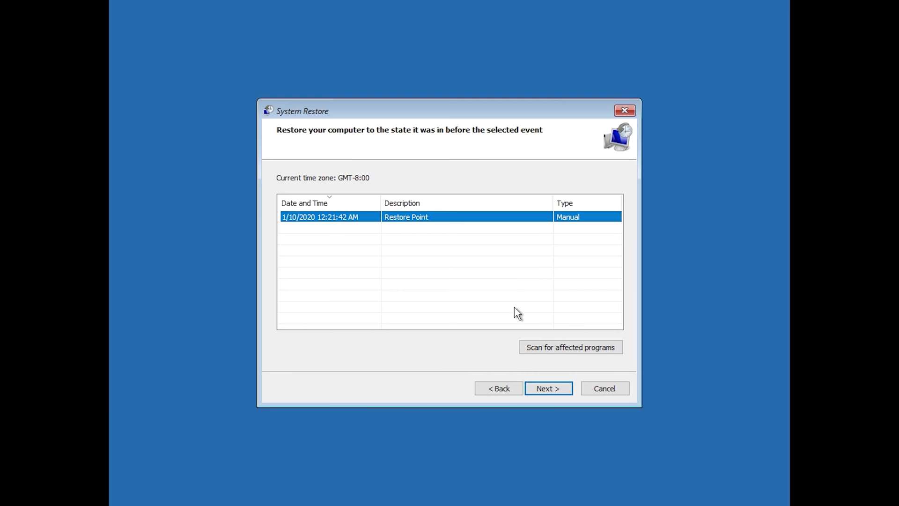
pyautogui.click(553, 394)
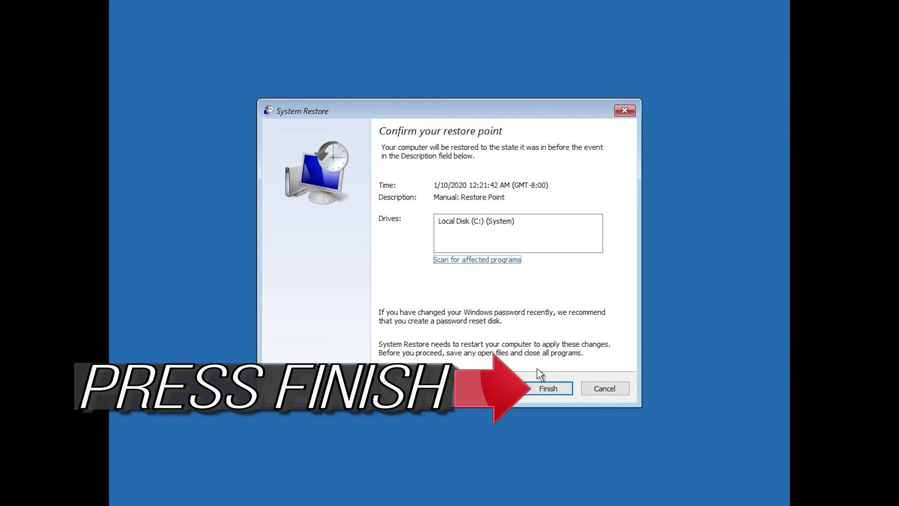
pyautogui.click(550, 398)
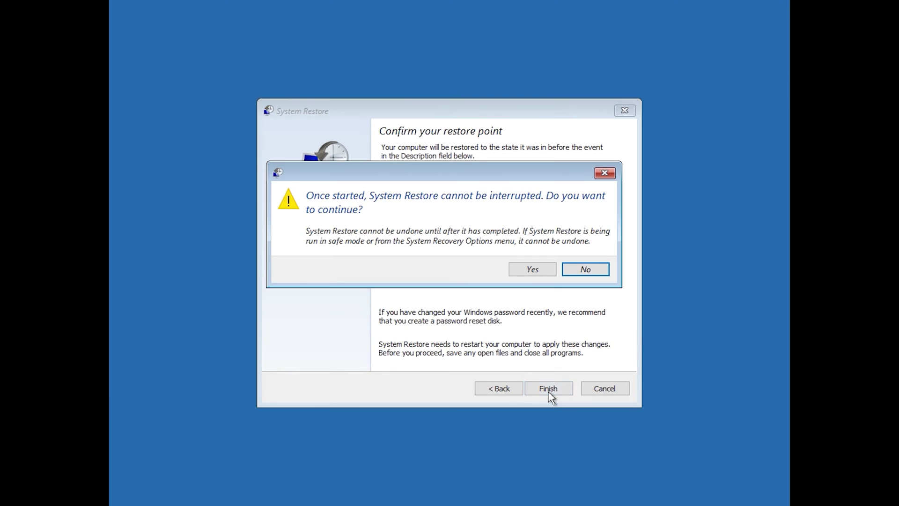
pyautogui.click(532, 274)
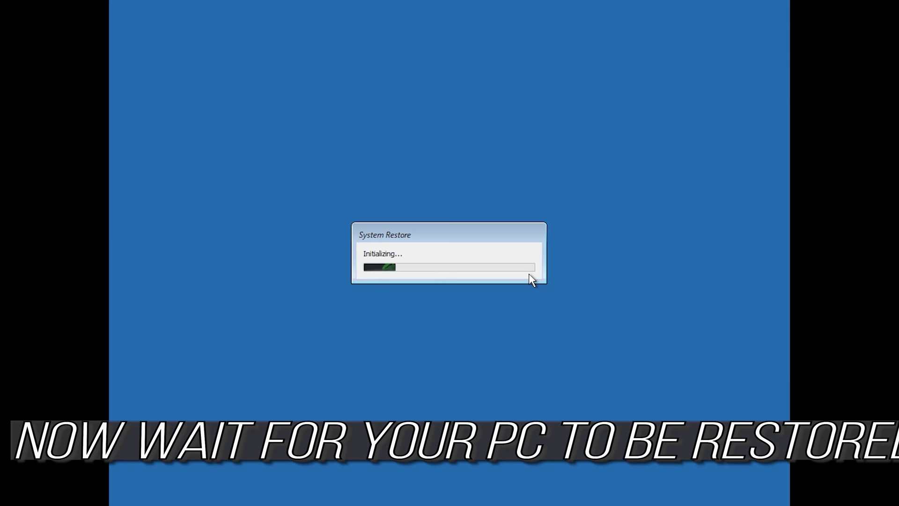